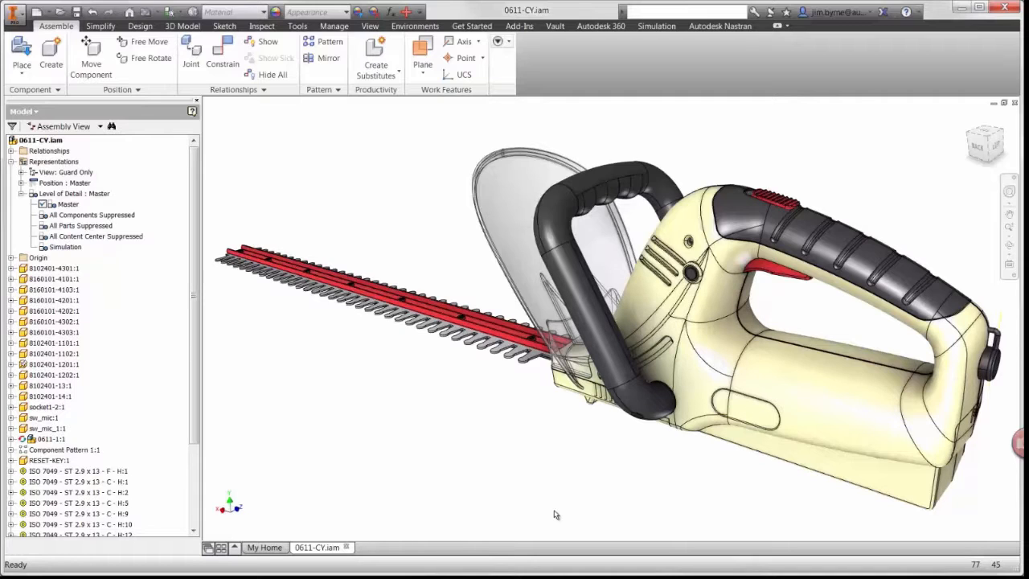
# - Create a new analysis named Guard with the Nonlinear Static type
pyautogui.scroll(5, 554, 515)
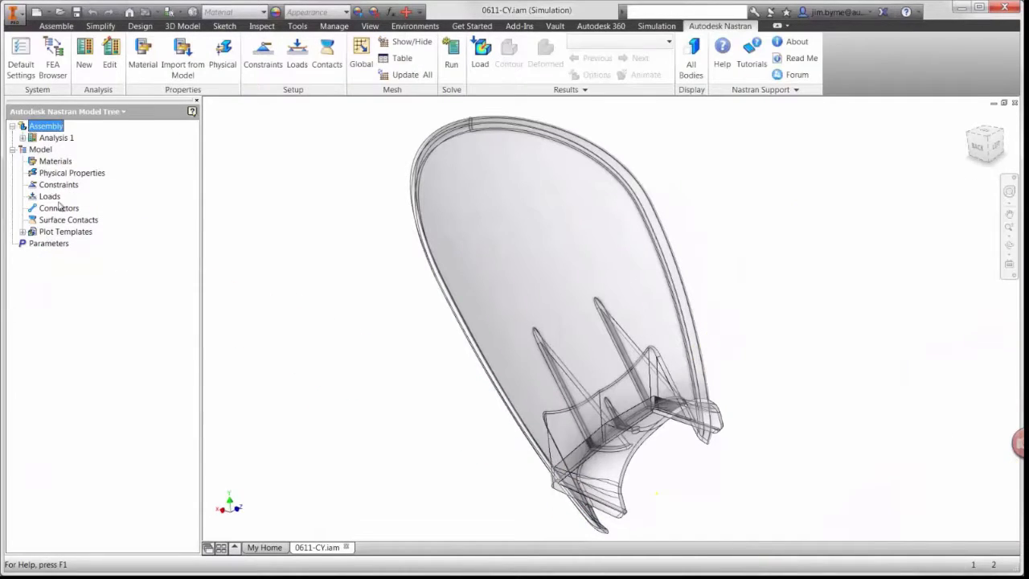
pyautogui.click(83, 69)
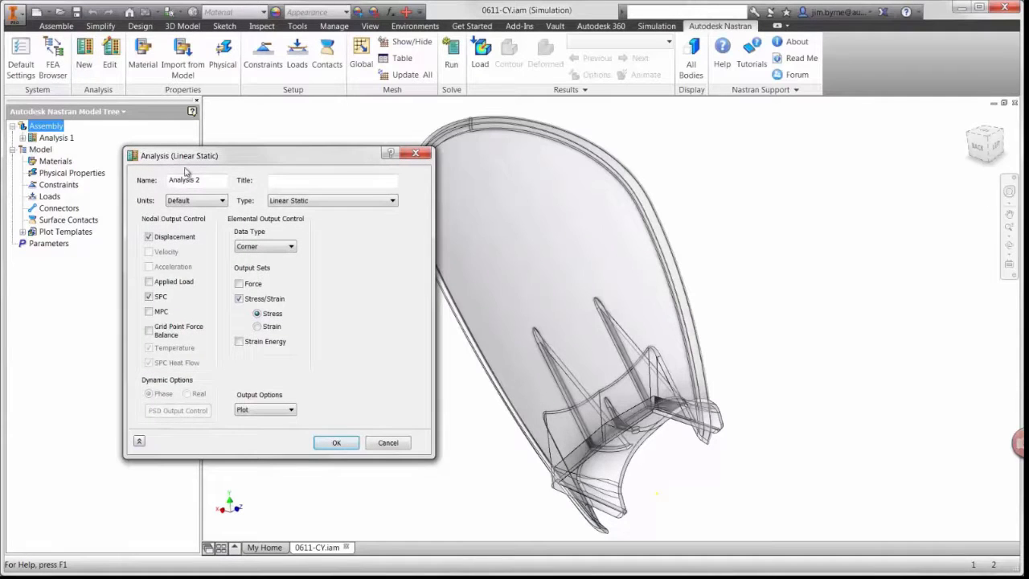
pyautogui.moveTo(203, 178); pyautogui.dragTo(170, 176)
pyautogui.press('BackSpace')
pyautogui.write('Guard')
pyautogui.click(325, 201)
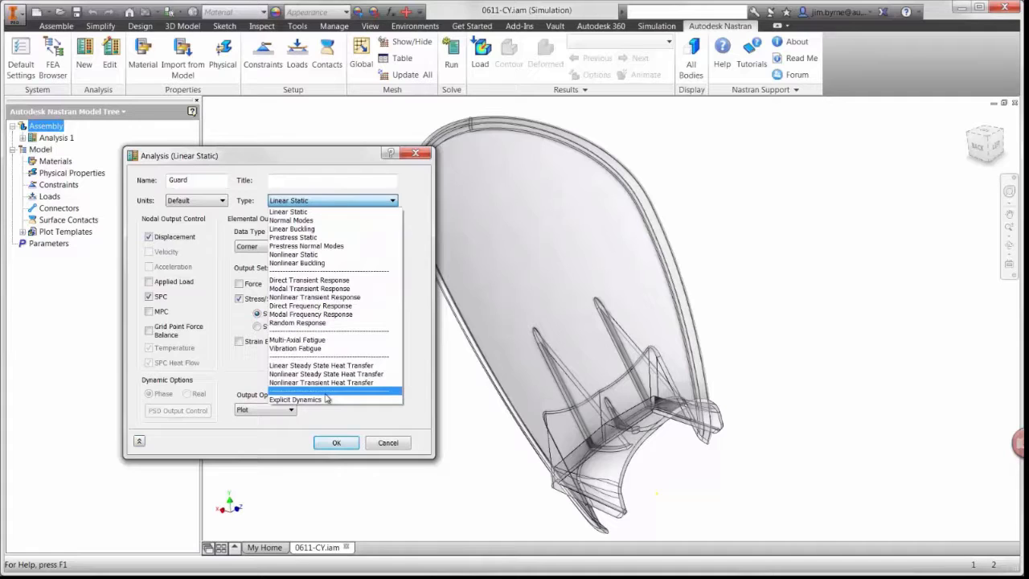
pyautogui.click(339, 255)
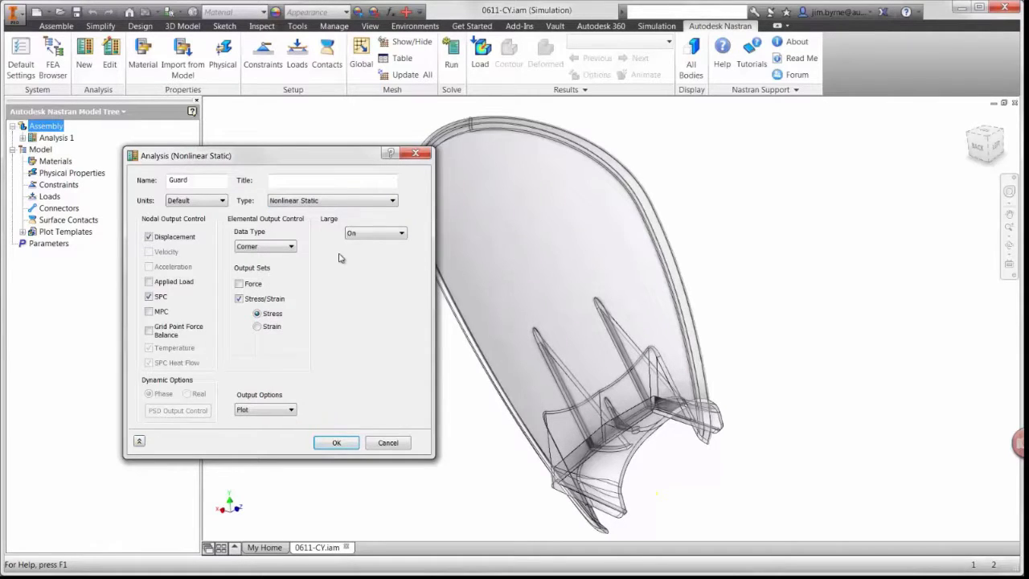
pyautogui.press('Return')
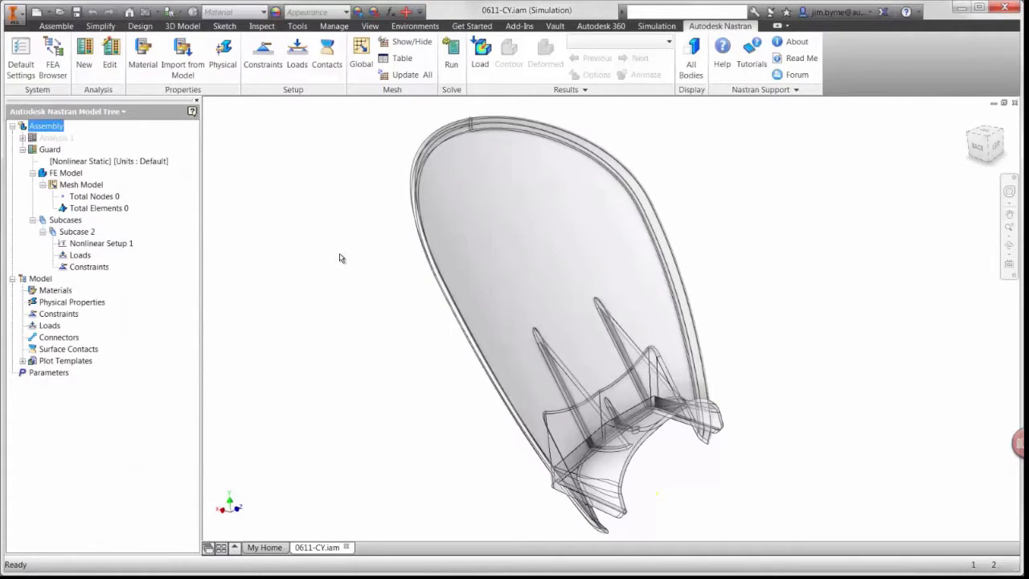
# - Import the materials from the model and assign an ABS Plastic solid-element physical property to the guard part
pyautogui.click(184, 72)
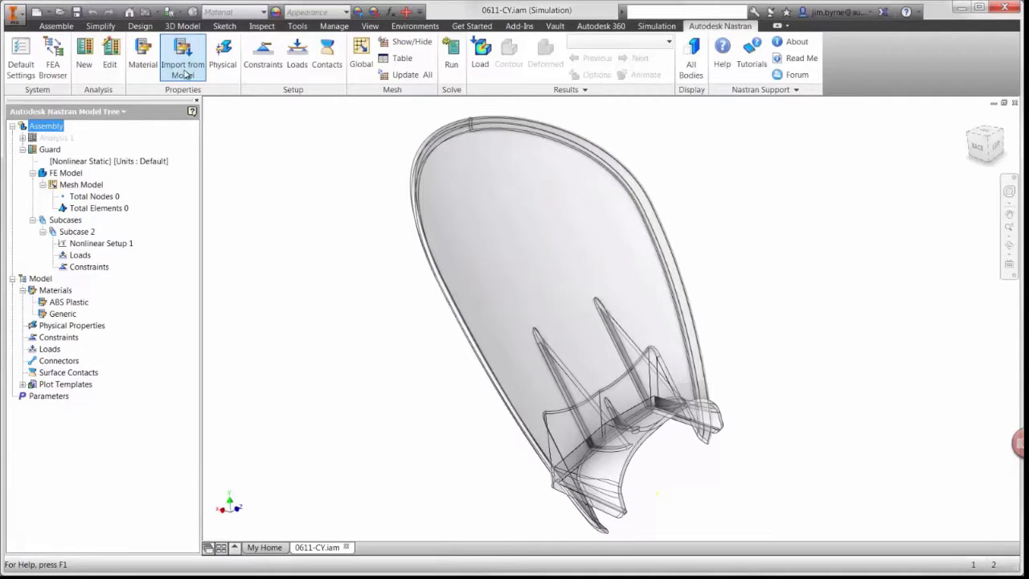
pyautogui.click(226, 73)
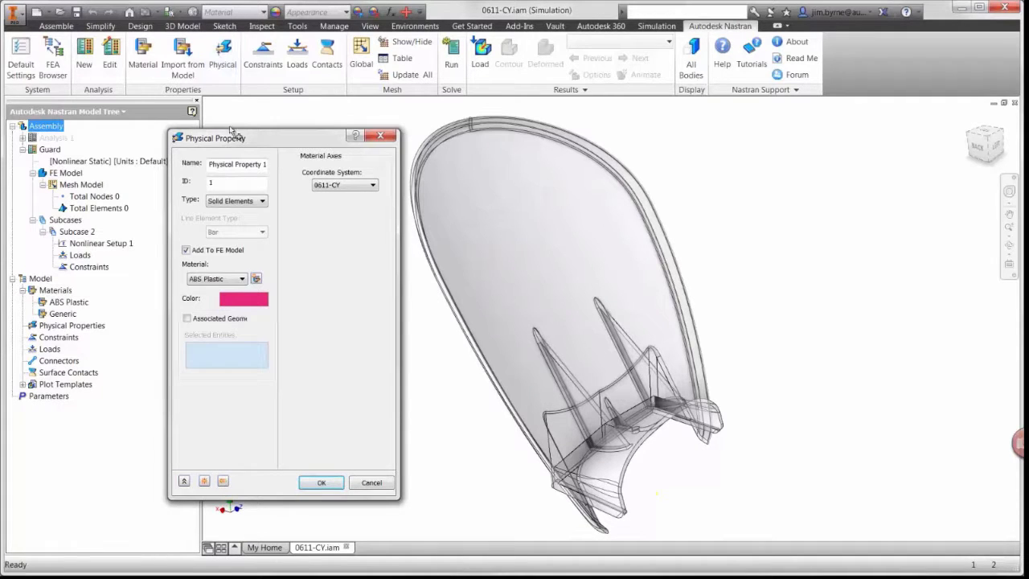
pyautogui.click(187, 319)
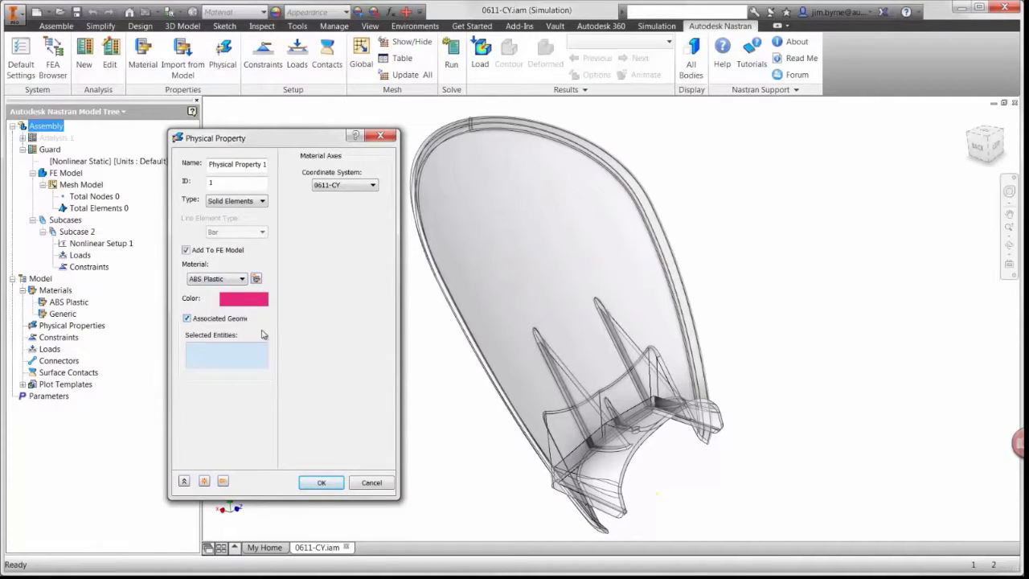
pyautogui.click(487, 288)
pyautogui.click(484, 282)
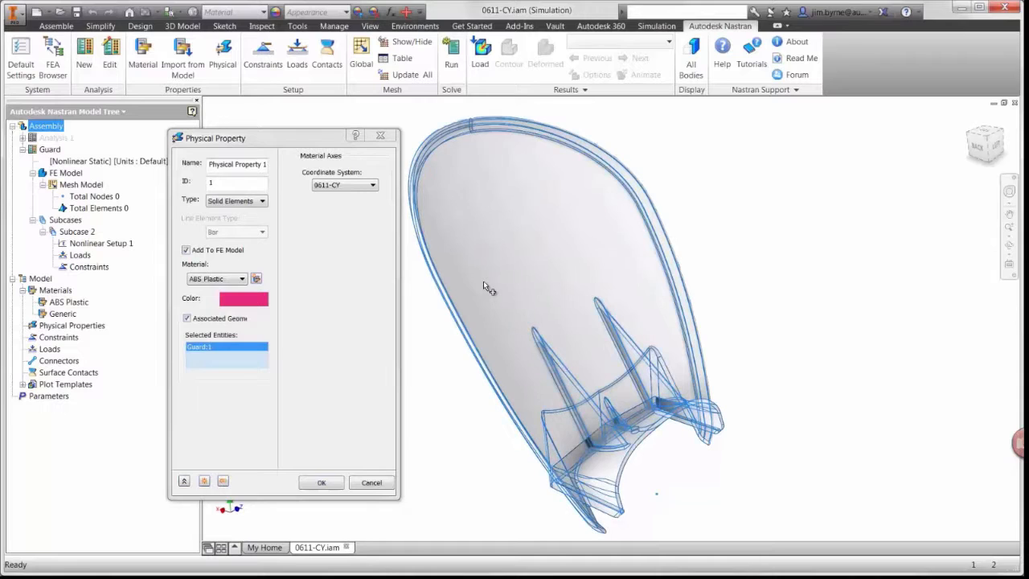
pyautogui.click(330, 482)
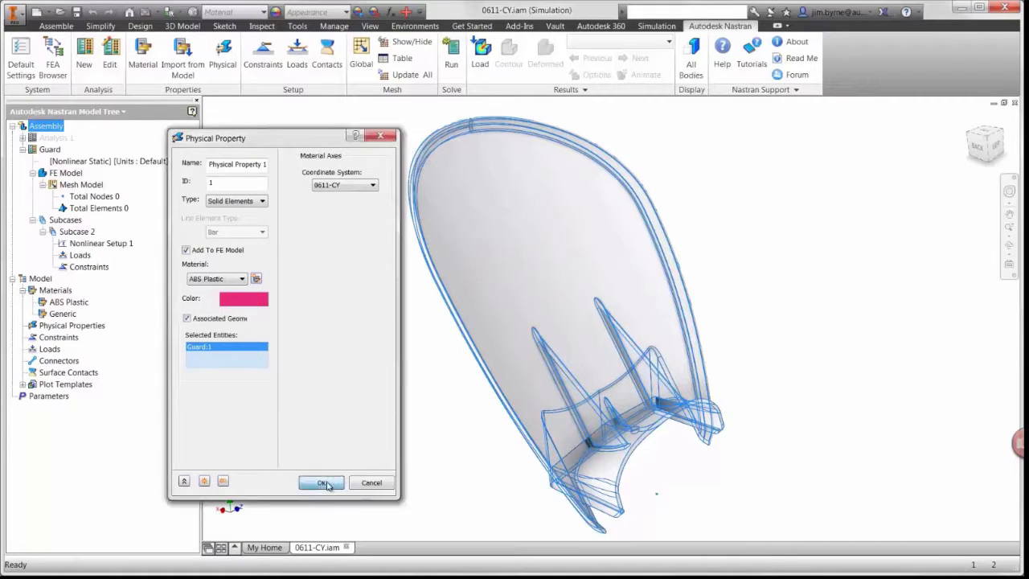
# - Set the ABS Plastic material's nonlinear data type to Plastic with an initial yield stress of 40 MPa
pyautogui.click(52, 232)
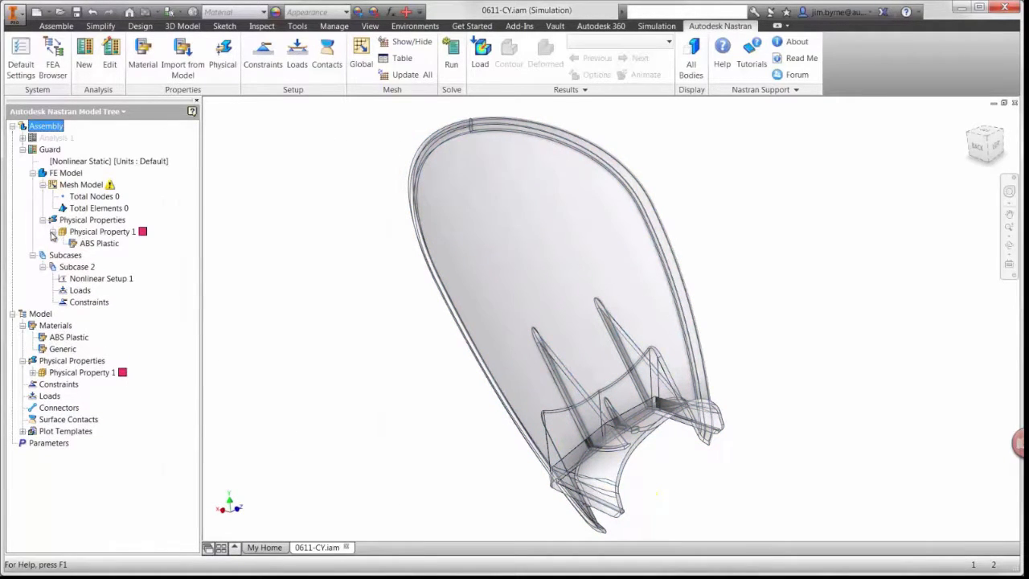
pyautogui.rightClick(96, 246)
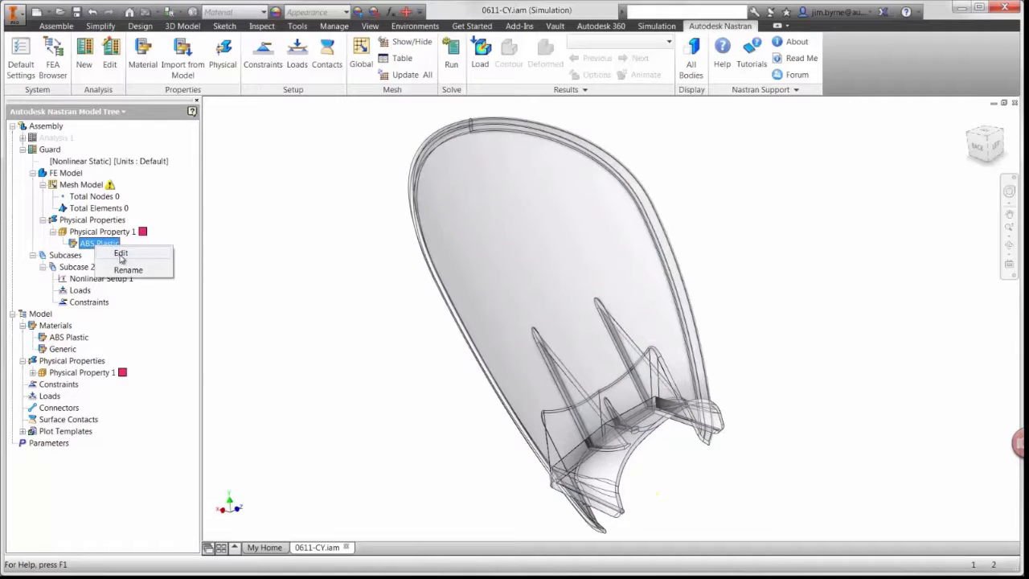
pyautogui.click(120, 254)
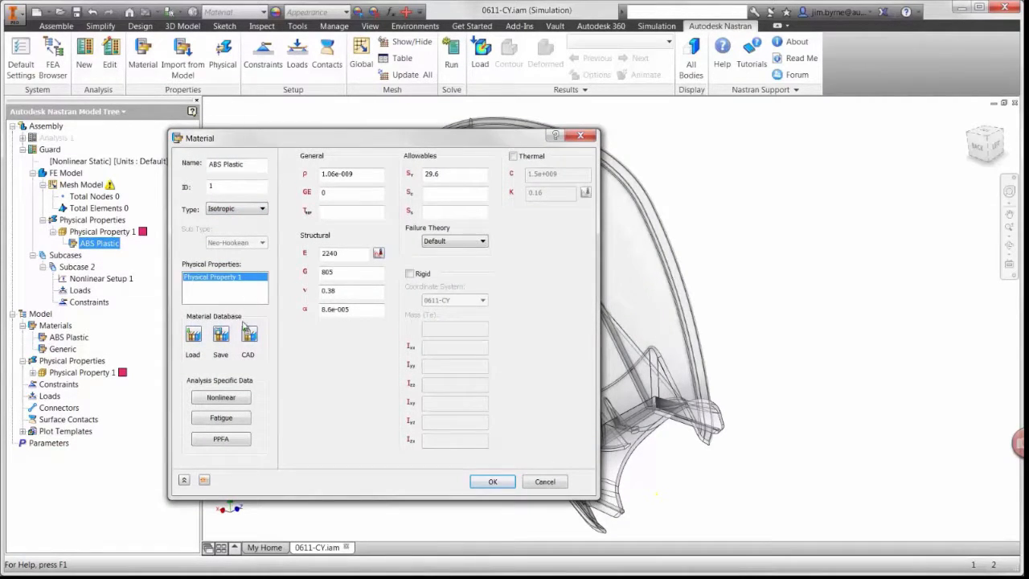
pyautogui.click(229, 397)
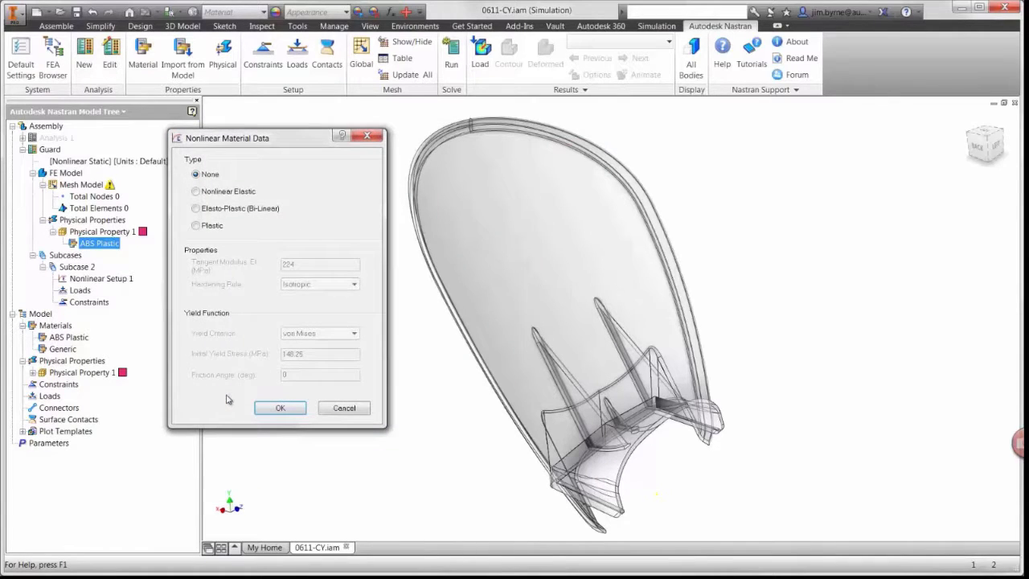
pyautogui.click(196, 226)
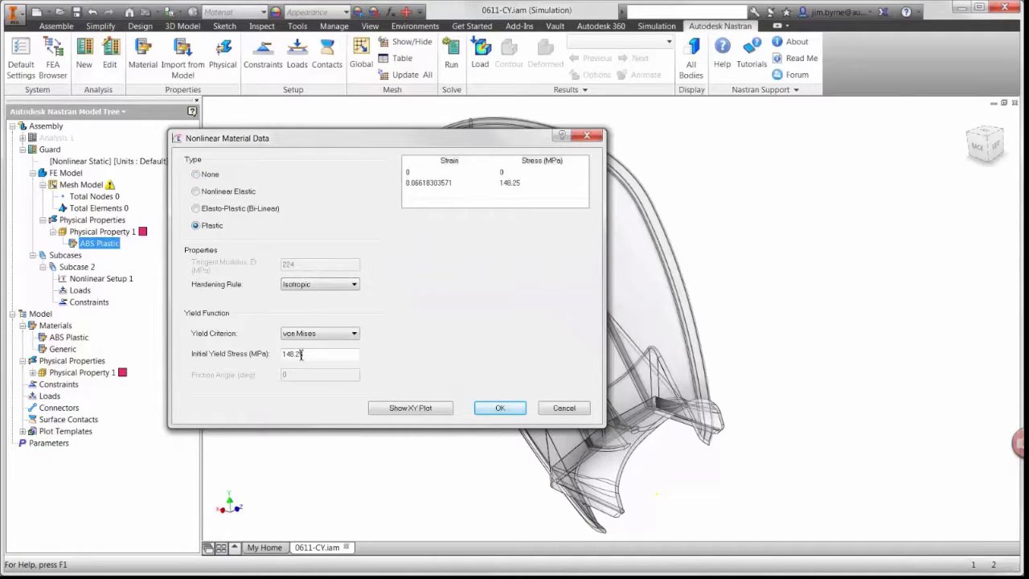
pyautogui.moveTo(304, 355); pyautogui.dragTo(273, 355)
pyautogui.write('40')
pyautogui.press('Tab')
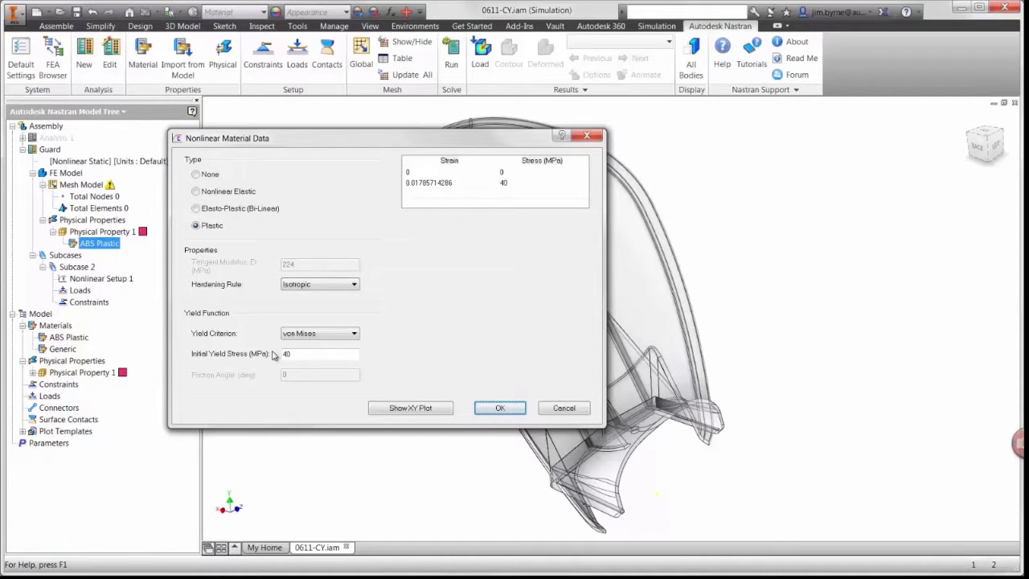
# - Add a stress-strain point of 0.18 strain and 45 MPa to the plastic material data and check the curve's plot
pyautogui.click(424, 194)
pyautogui.write('0.18')
pyautogui.press('Tab')
pyautogui.write('45')
pyautogui.press('Tab')
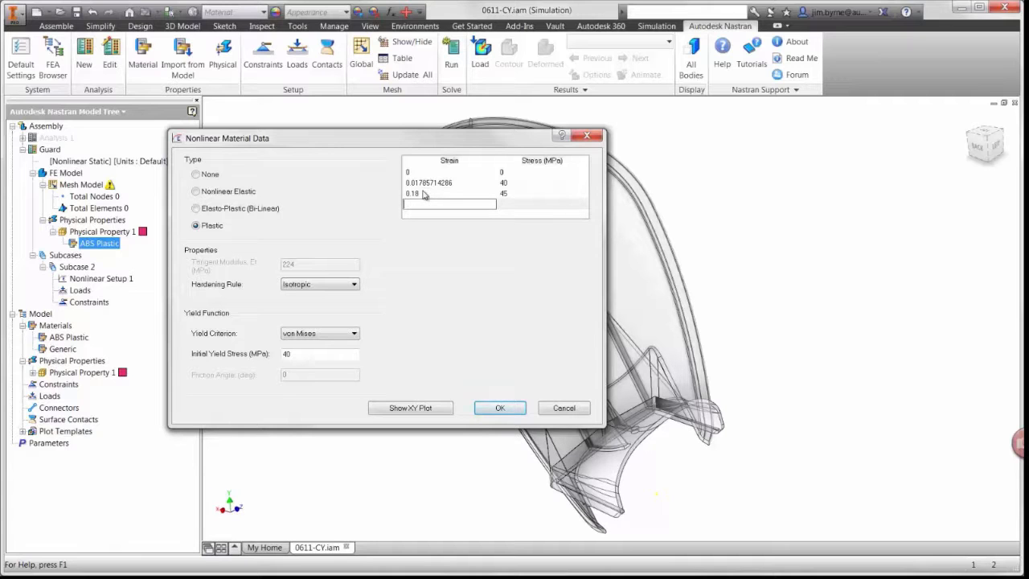
pyautogui.click(408, 407)
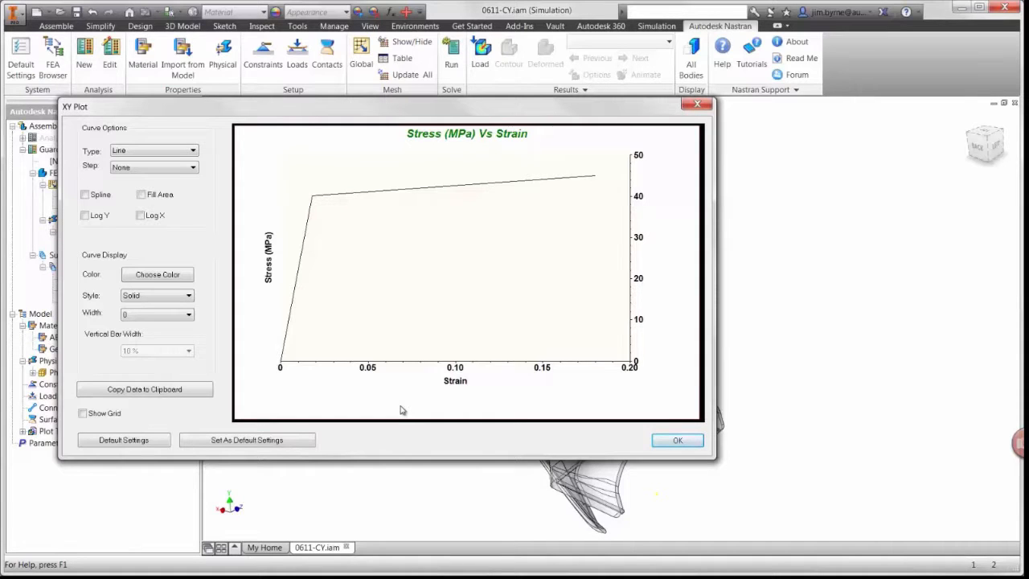
pyautogui.press('Escape')
# - Add a structural constraint to the guard's base, fixing all translations and rotations in Subcase 2
pyautogui.click(262, 61)
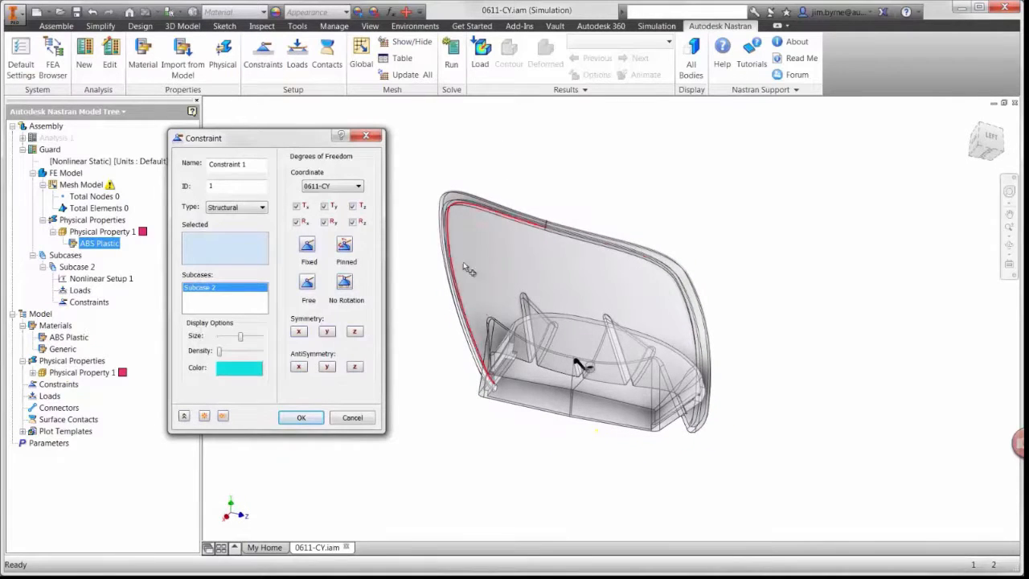
pyautogui.click(557, 349)
pyautogui.click(301, 417)
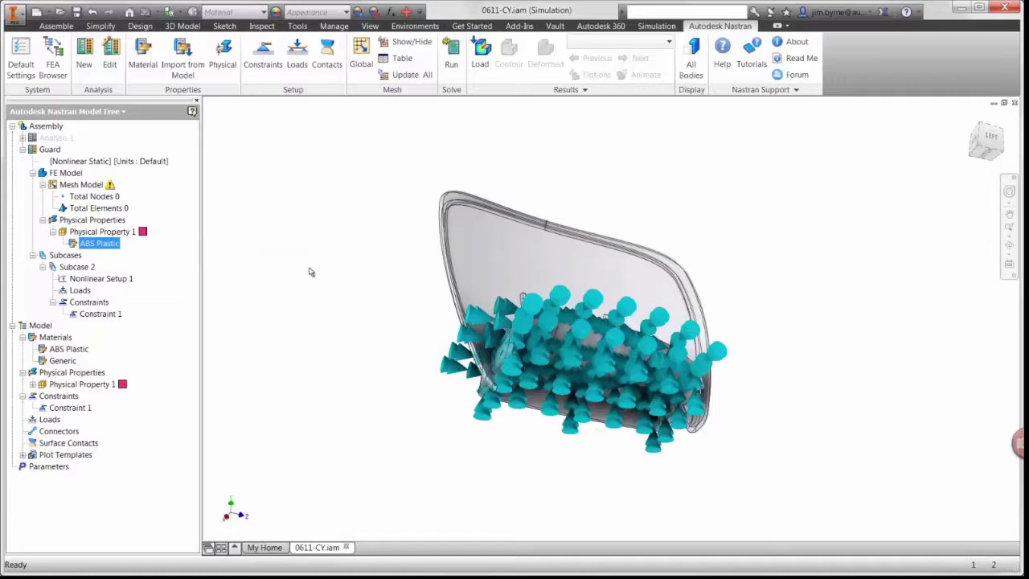
# - Apply a force load of -333 N in Fx to the guard's large shield face, with slightly smaller load symbols
pyautogui.click(297, 67)
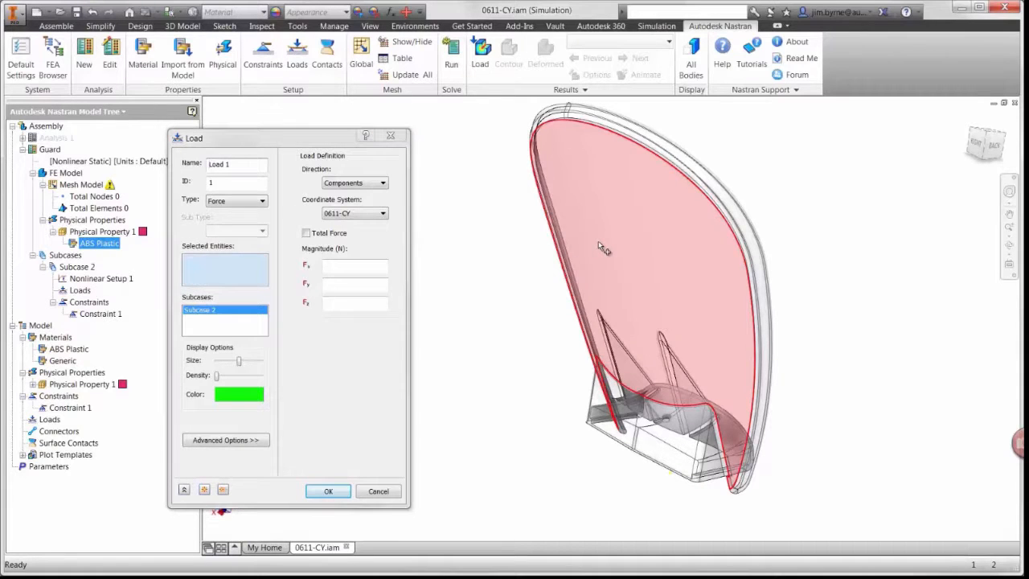
pyautogui.click(599, 241)
pyautogui.click(360, 262)
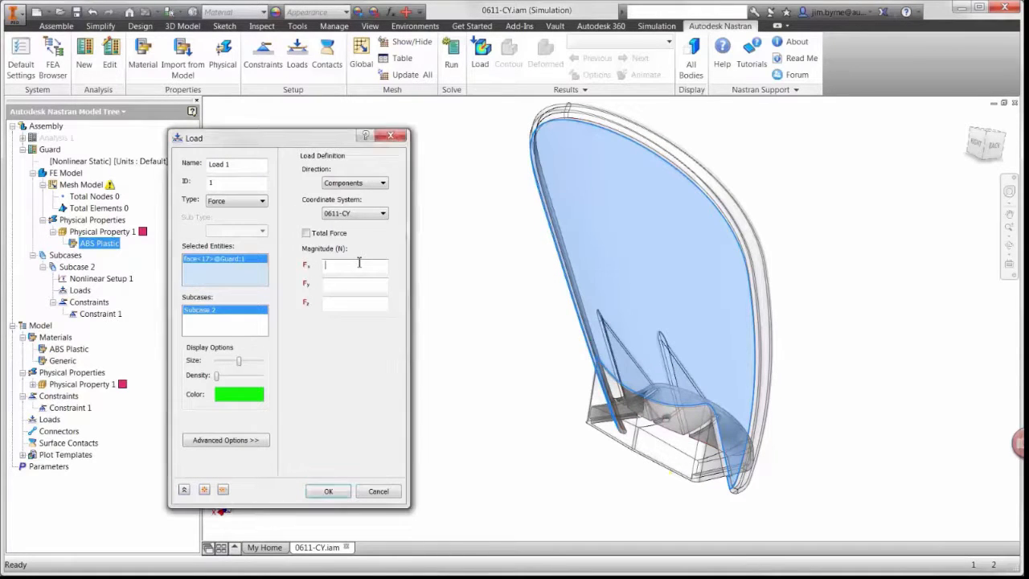
pyautogui.write('-333')
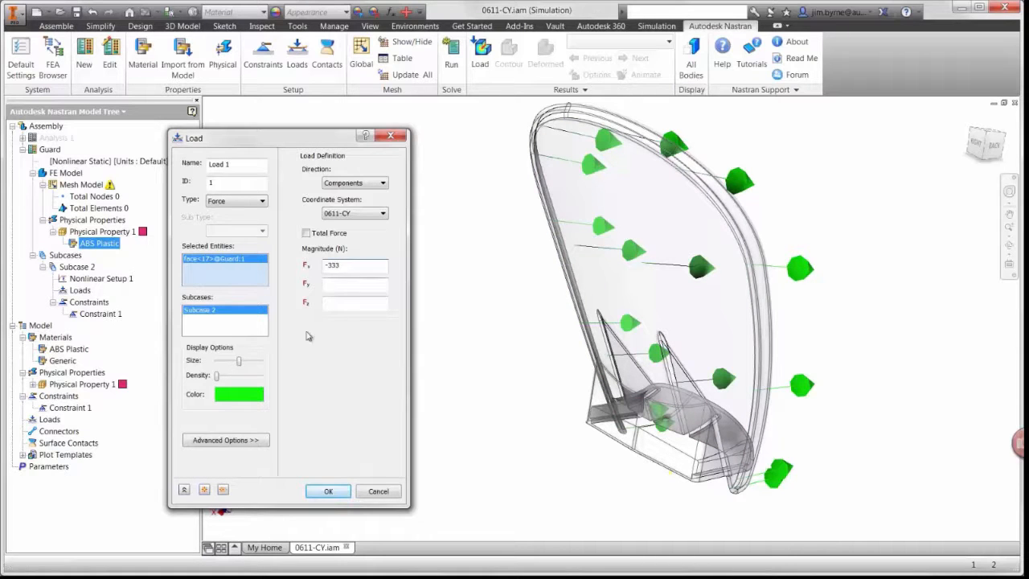
pyautogui.moveTo(238, 361); pyautogui.dragTo(234, 364)
pyautogui.click(327, 492)
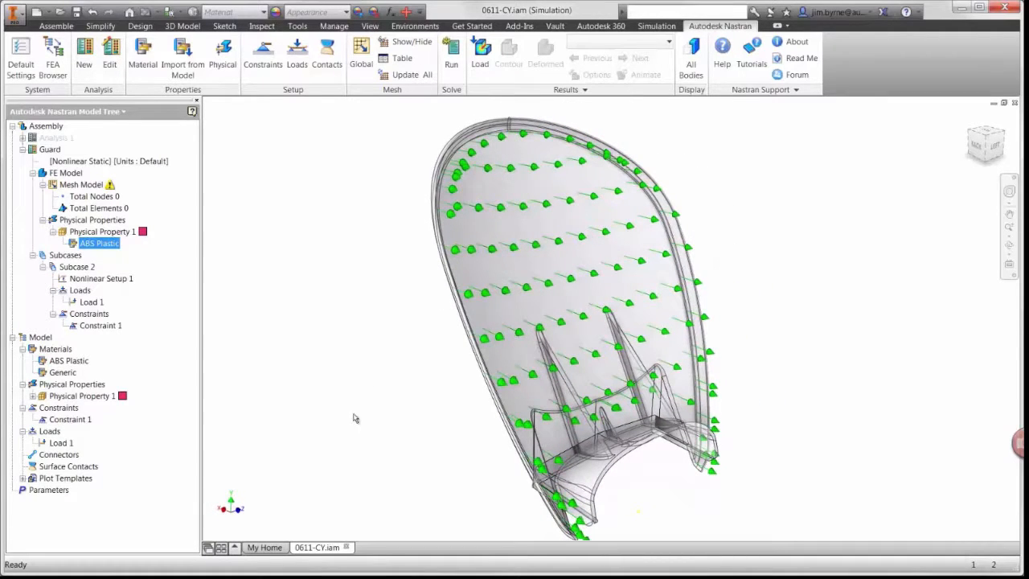
# - Generate the guard's global mesh with the default element size and parabolic elements
pyautogui.click(362, 66)
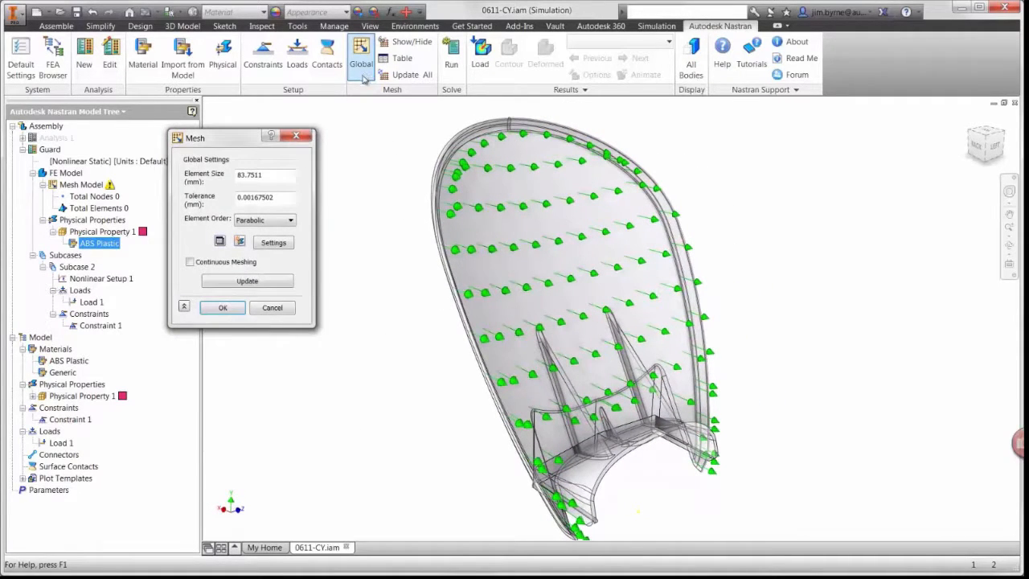
pyautogui.click(223, 307)
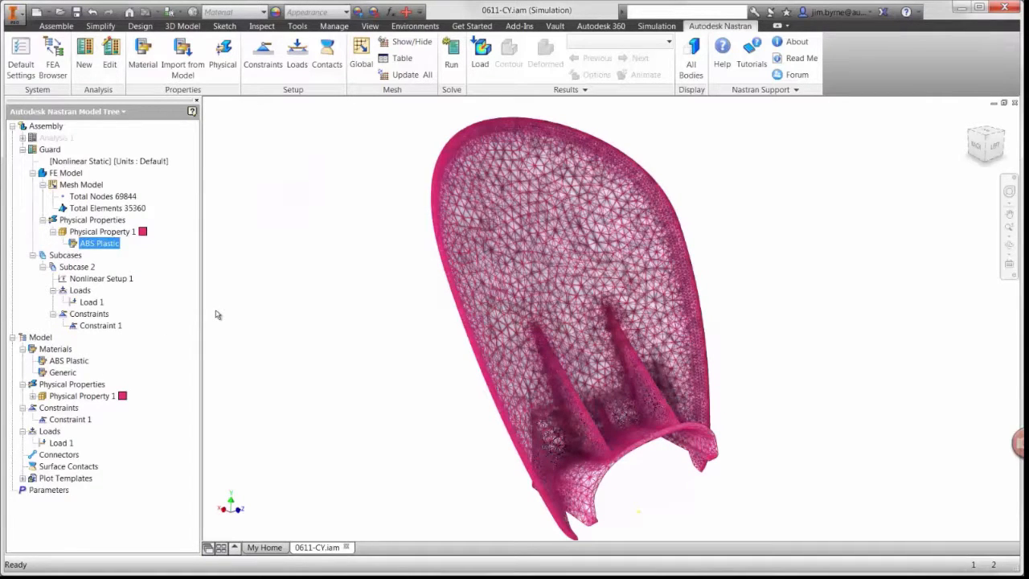
# - Configure the subcase's nonlinear setup with 25 increments and intermediate output turned on
pyautogui.rightClick(127, 279)
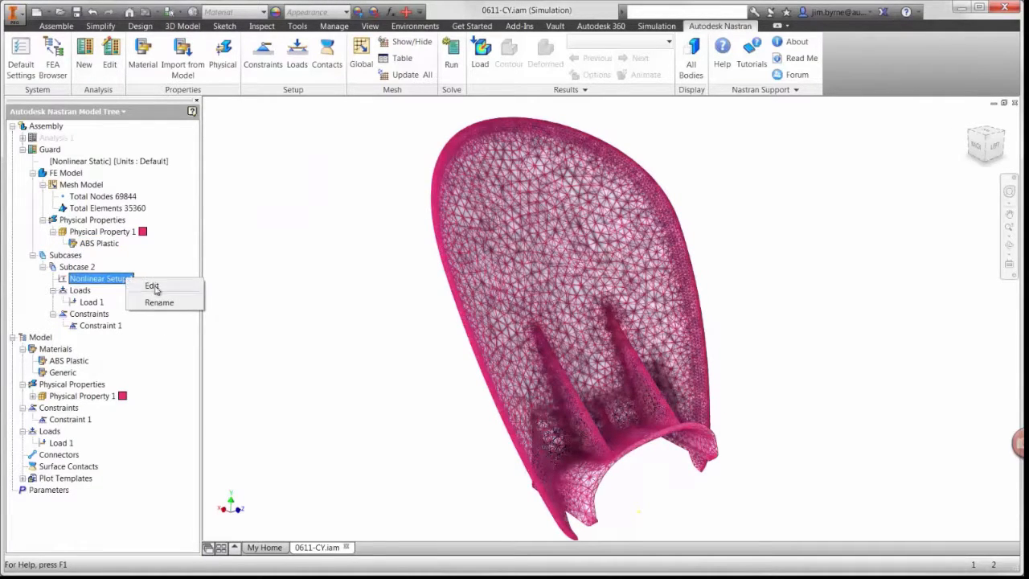
pyautogui.click(152, 286)
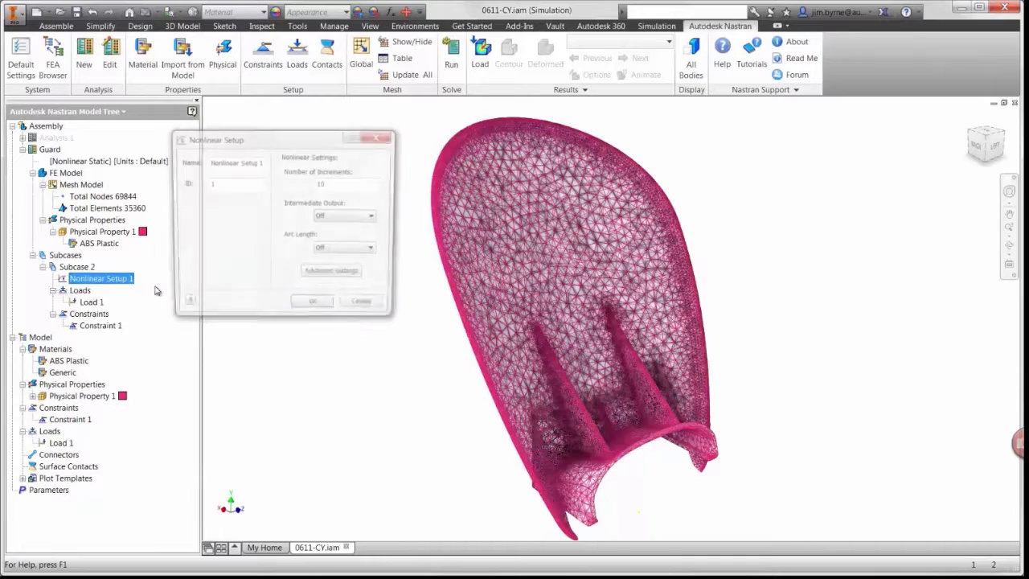
pyautogui.doubleClick(339, 185)
pyautogui.write('25')
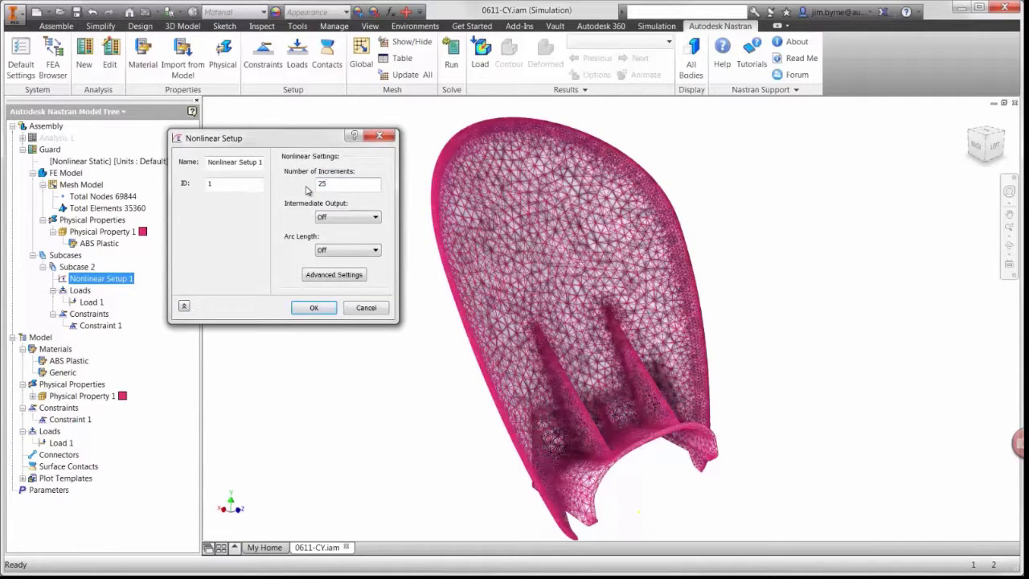
pyautogui.click(338, 219)
pyautogui.click(334, 236)
pyautogui.click(315, 309)
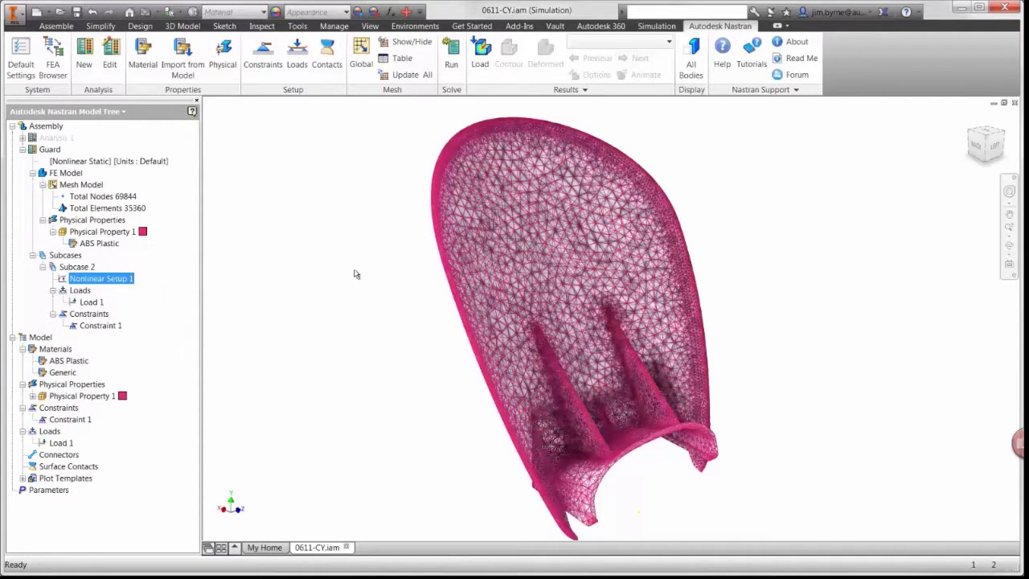
# - Run the Guard analysis through to the finished solution
pyautogui.click(457, 72)
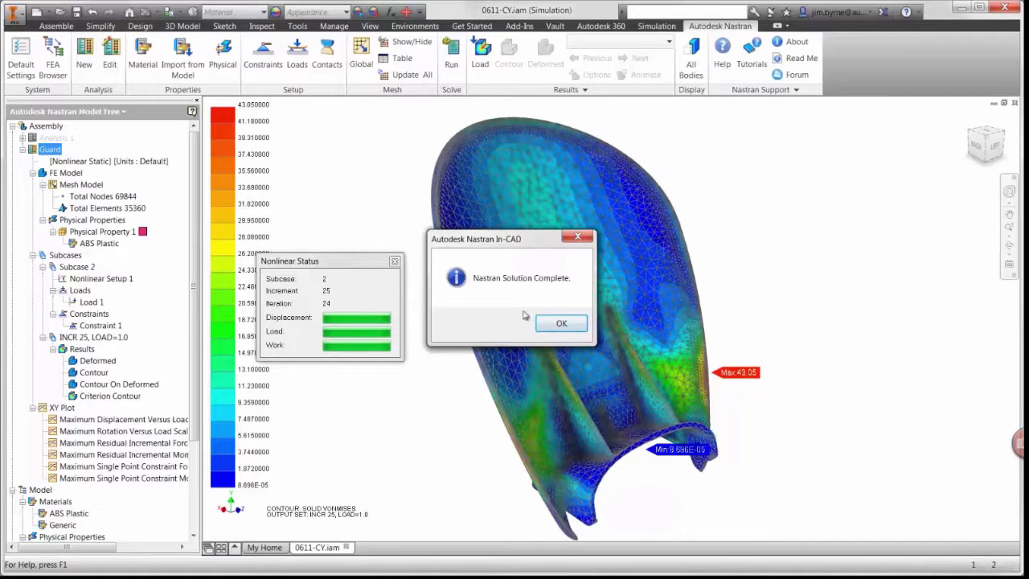
pyautogui.click(550, 323)
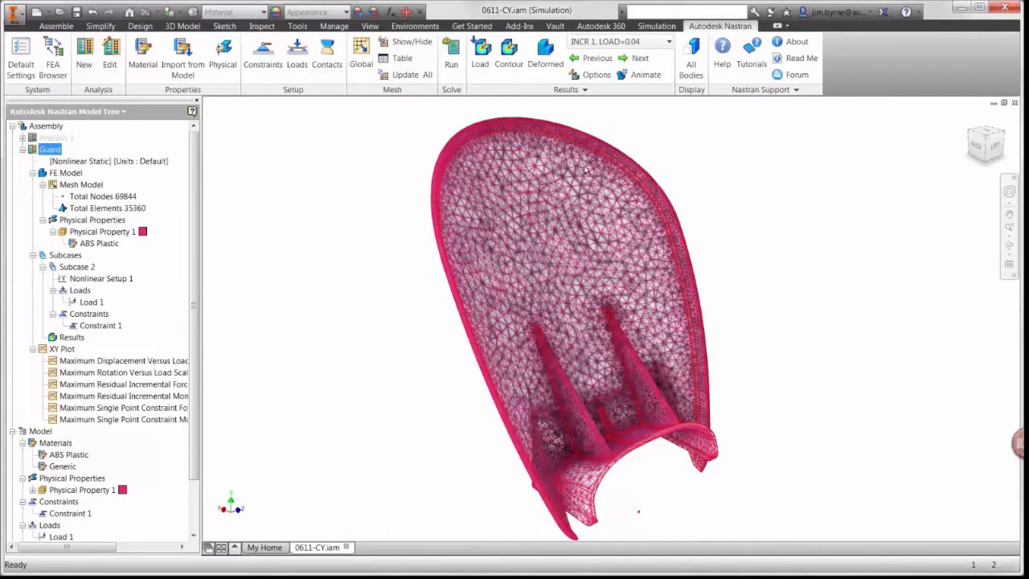
# - Set the results plot to increment 25 at load 1.0 and hide all items in its visibility options
pyautogui.click(576, 76)
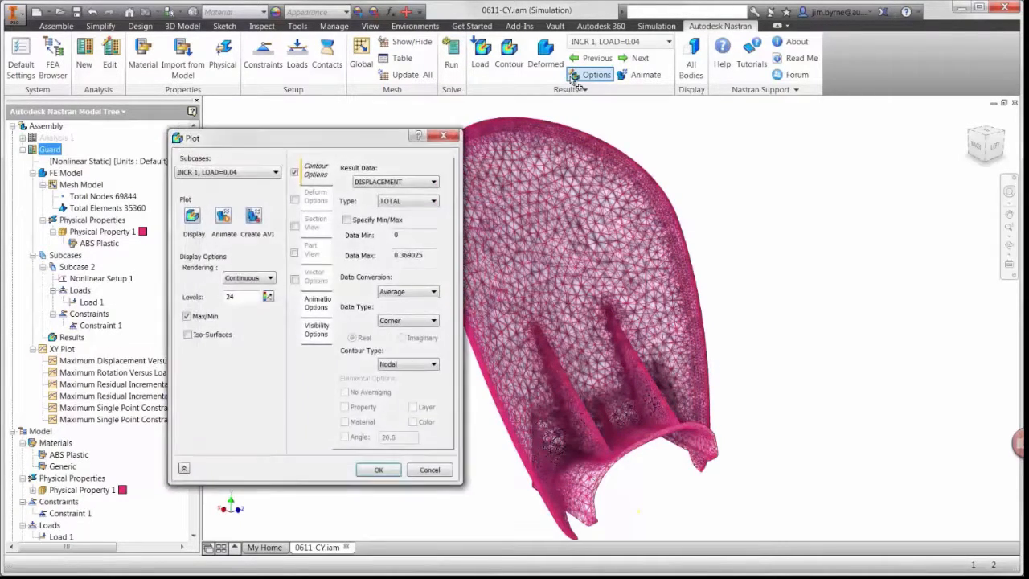
pyautogui.moveTo(347, 138); pyautogui.dragTo(283, 145)
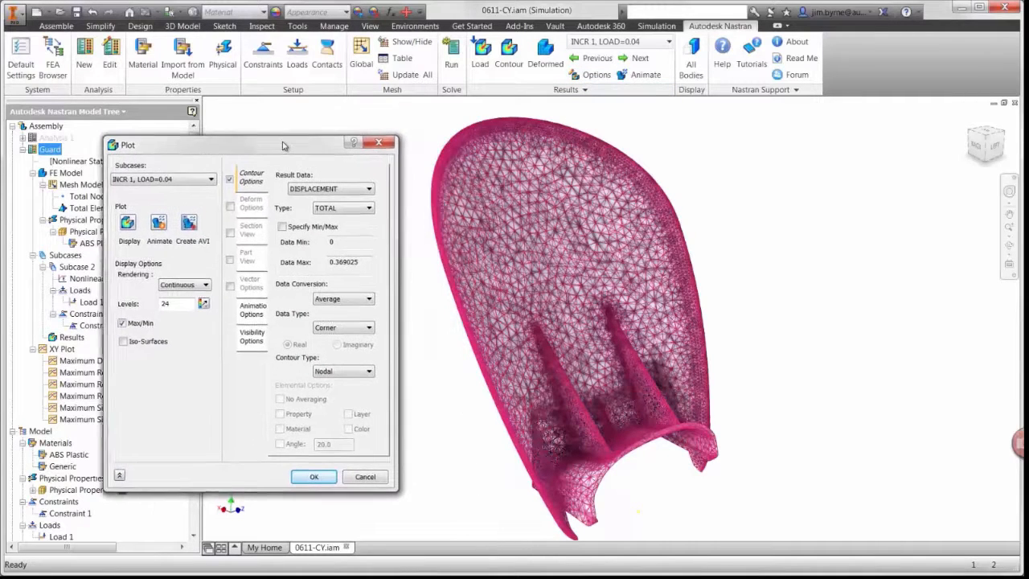
pyautogui.click(203, 180)
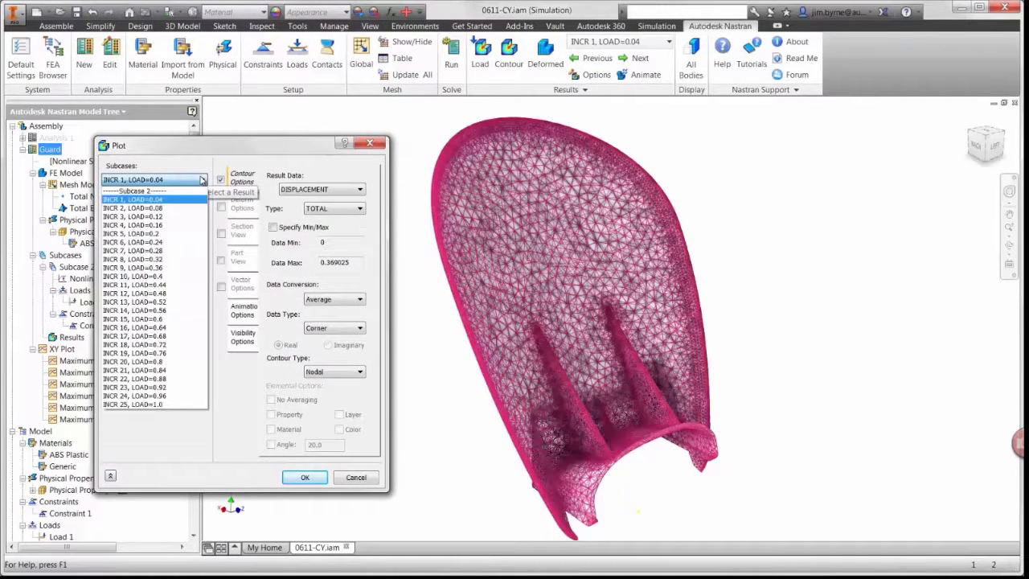
pyautogui.click(191, 406)
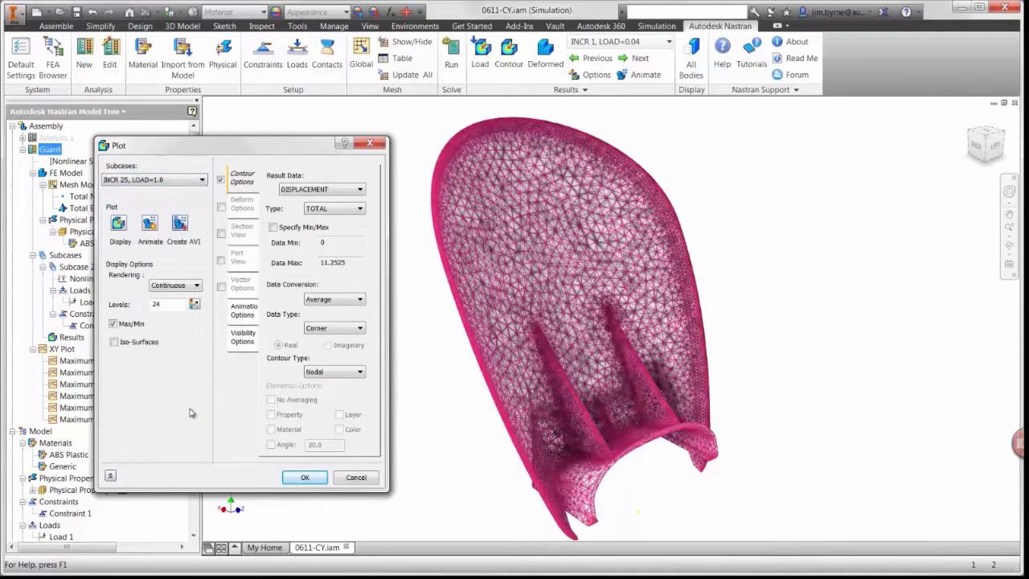
pyautogui.click(245, 338)
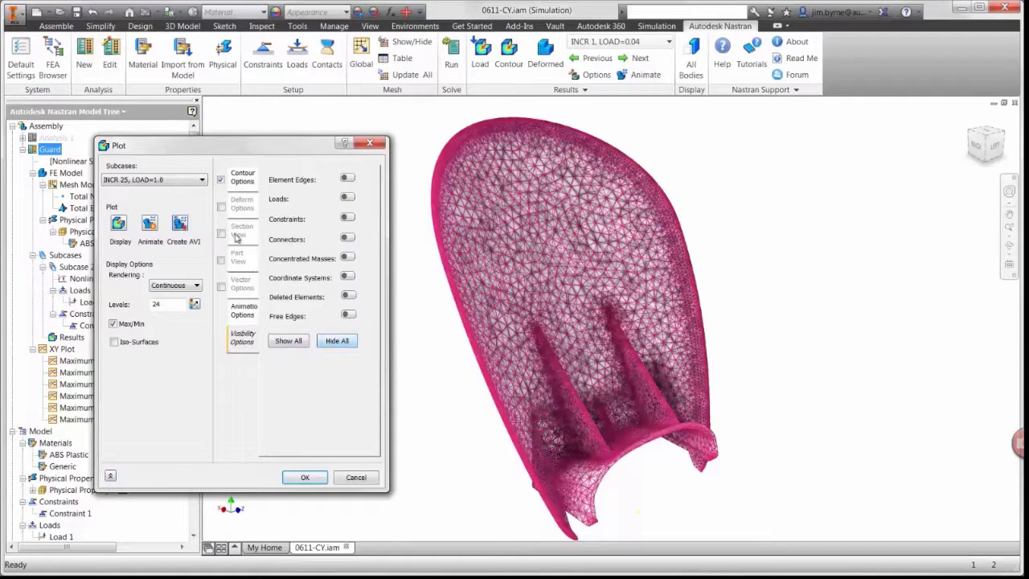
# - Turn on deformation at 10 percent scale, then display and animate the guard's total displacement contour
pyautogui.click(222, 208)
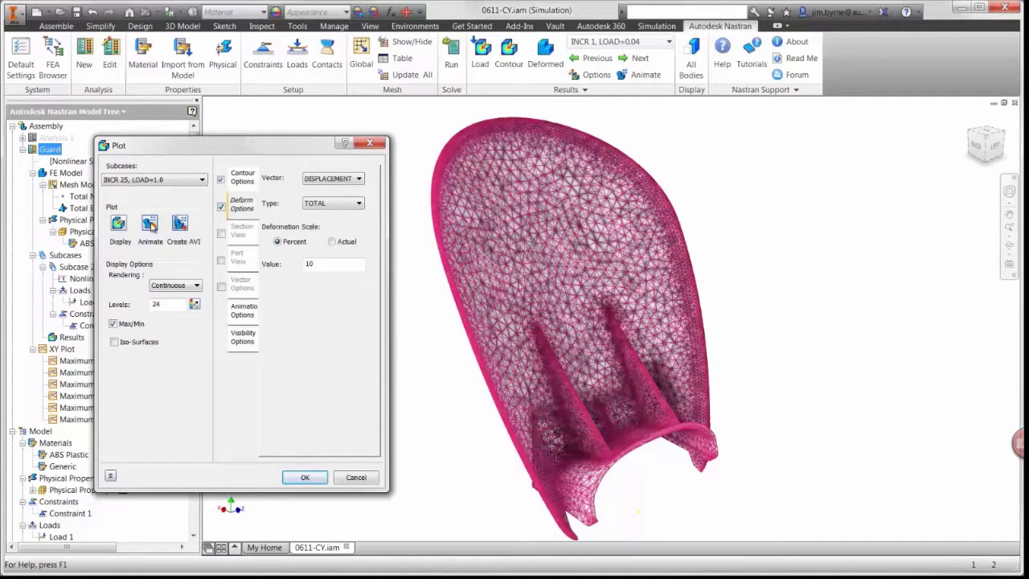
pyautogui.click(119, 225)
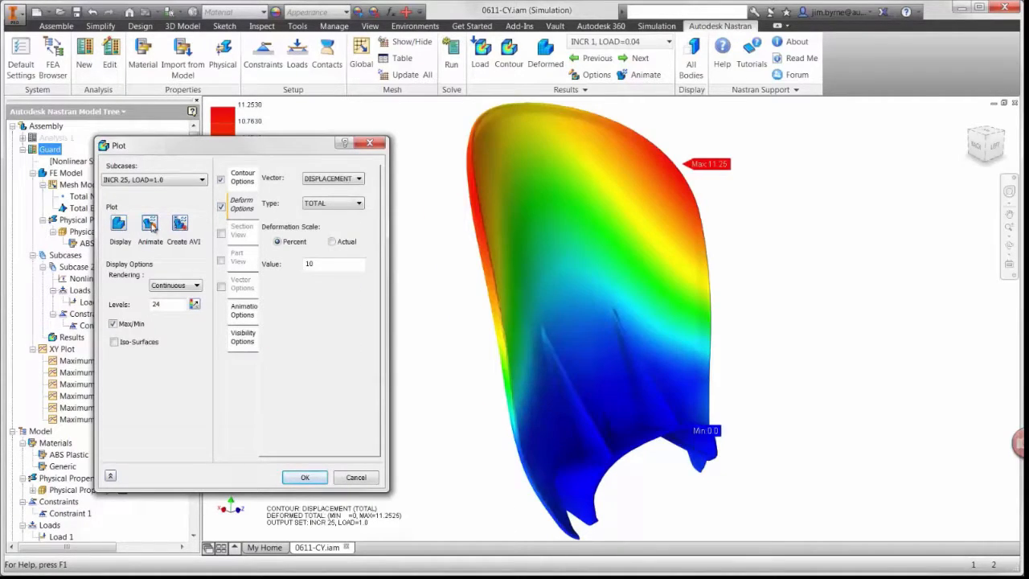
pyautogui.click(150, 224)
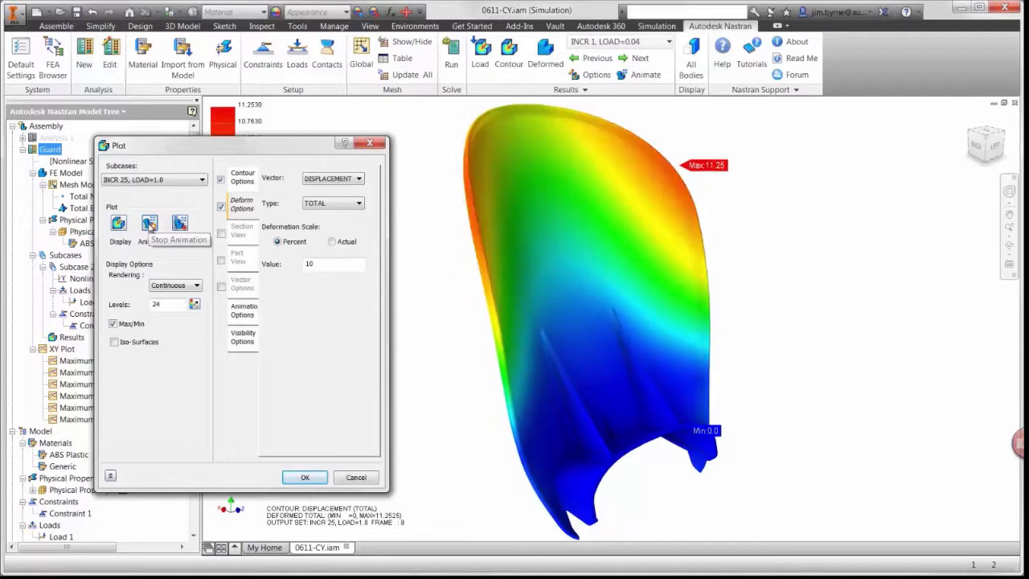
# - Turn off deformation and display the Solid Von Mises stress contour on the guard
pyautogui.click(219, 208)
pyautogui.click(243, 178)
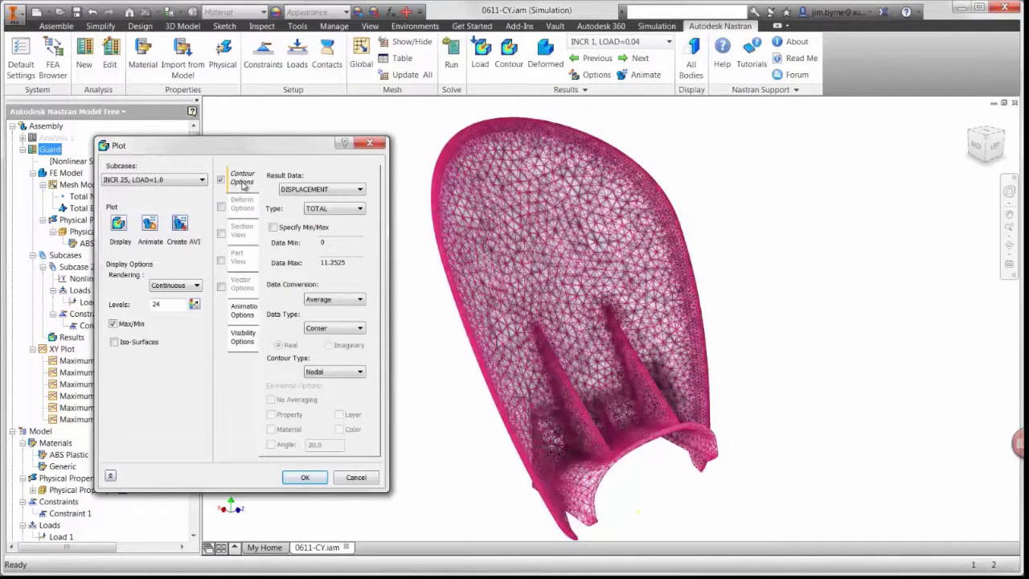
pyautogui.click(285, 189)
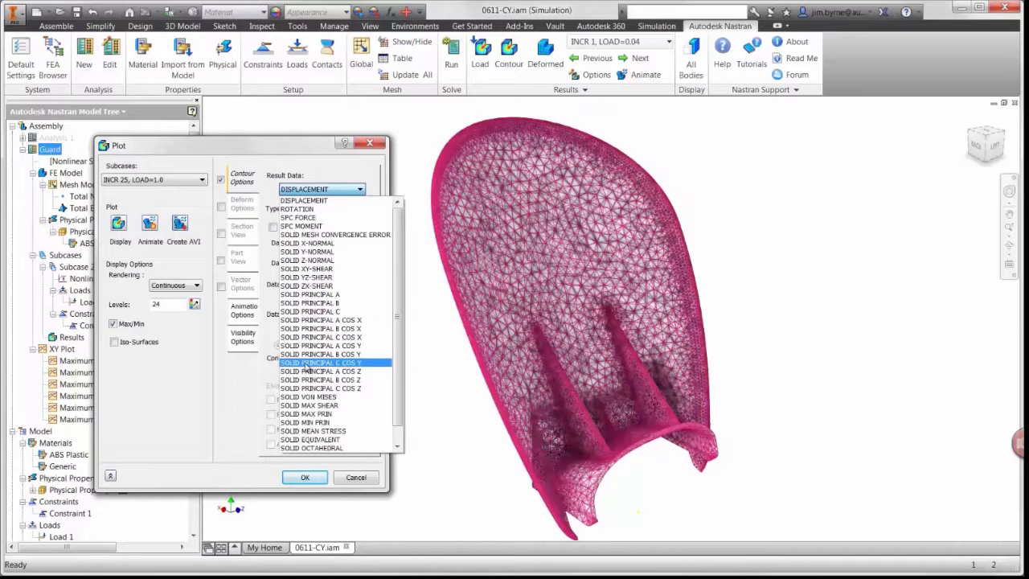
pyautogui.click(306, 396)
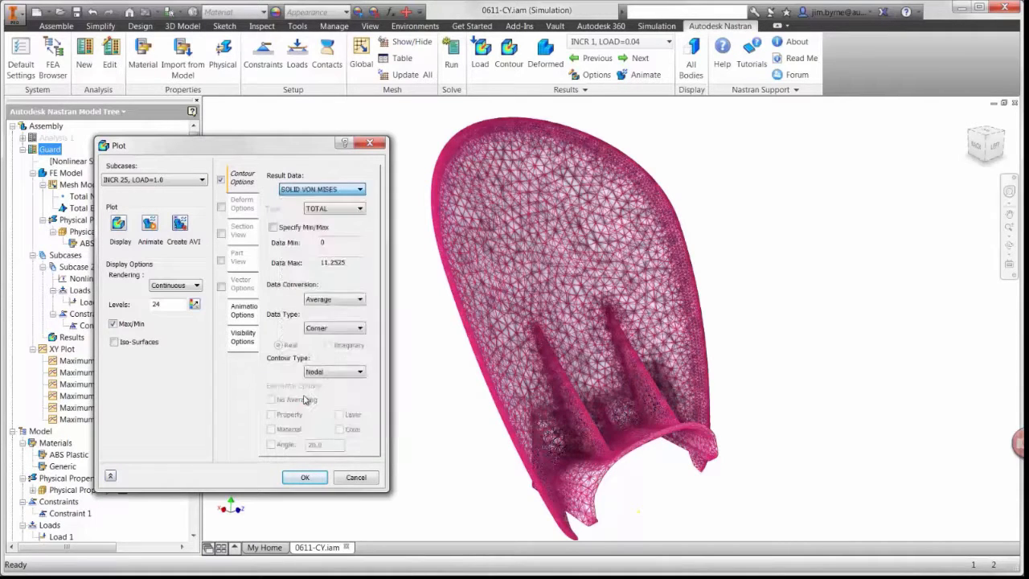
pyautogui.click(120, 224)
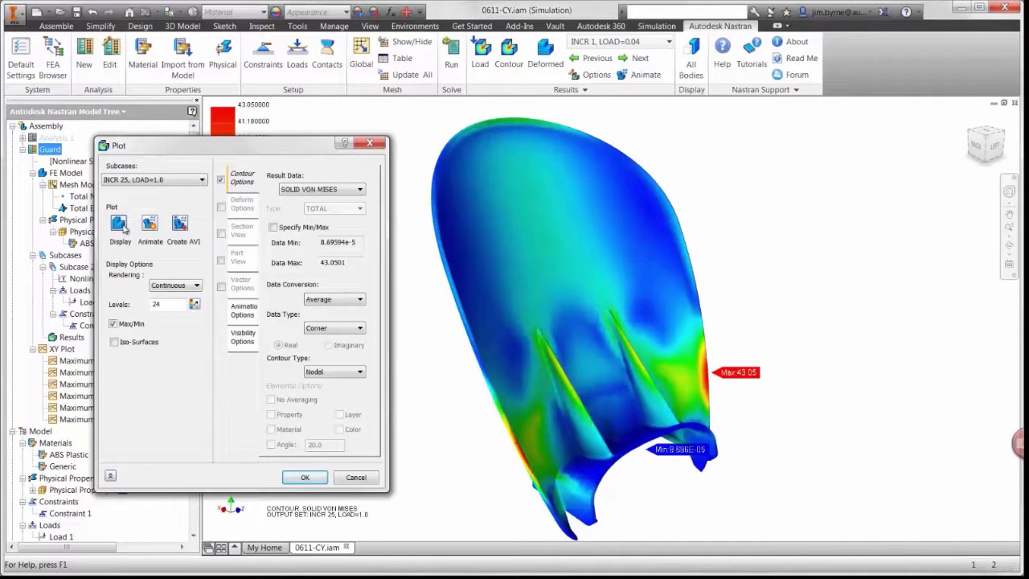
# - Enable user-specified contour limits, set the data minimum to 40, and accept the plot options
pyautogui.click(273, 228)
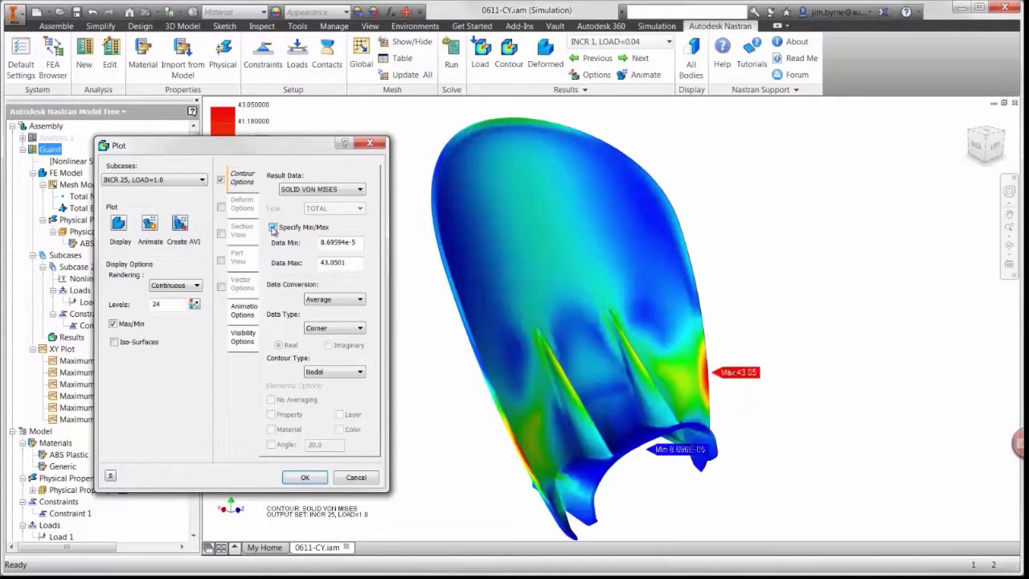
pyautogui.moveTo(350, 244); pyautogui.dragTo(291, 243)
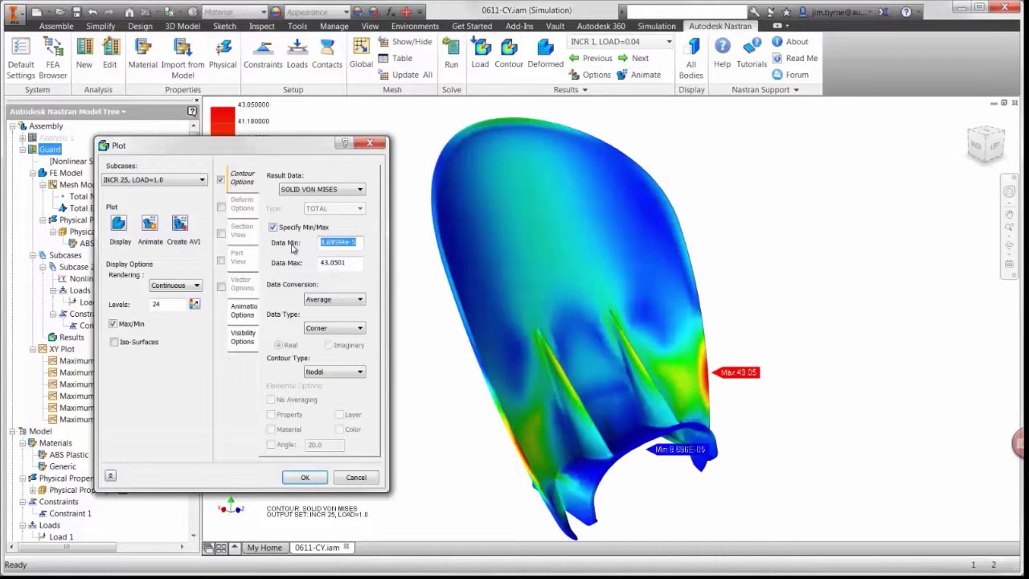
pyautogui.write('40')
pyautogui.click(305, 476)
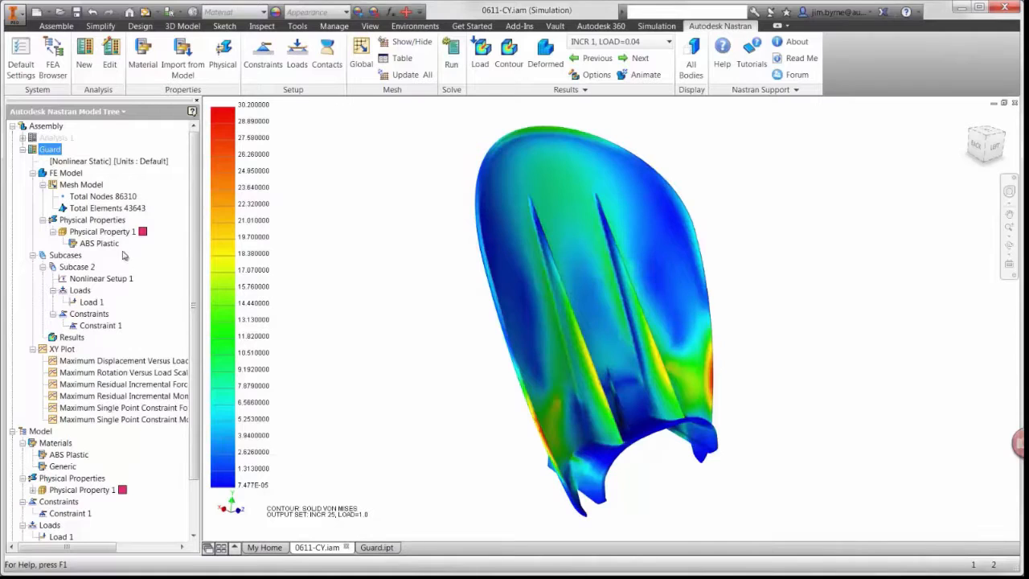
# - Activate the assembly's Master level of detail to bring back the suppressed hedge trimmer components
pyautogui.click(52, 66)
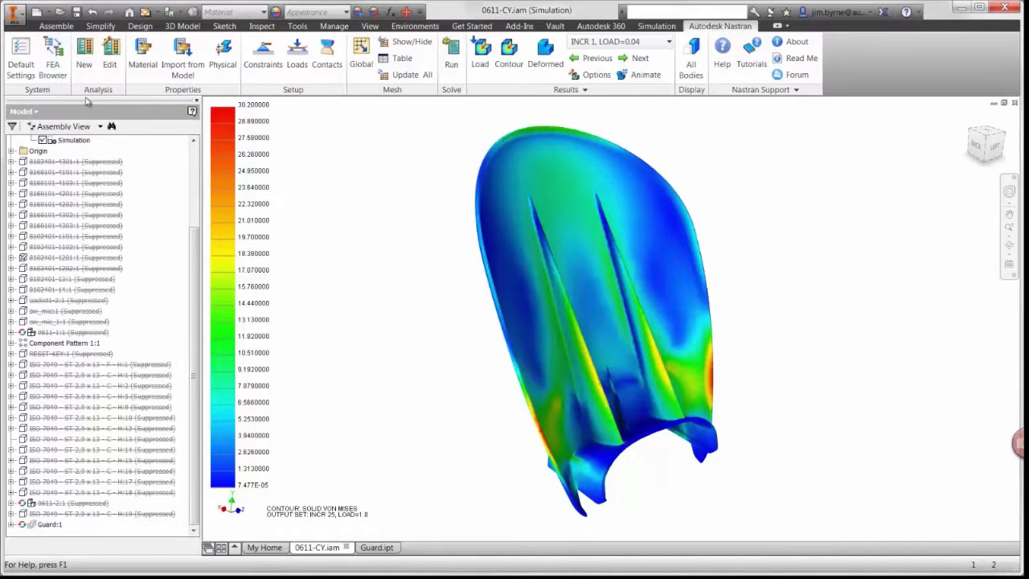
pyautogui.scroll(3, 191, 183)
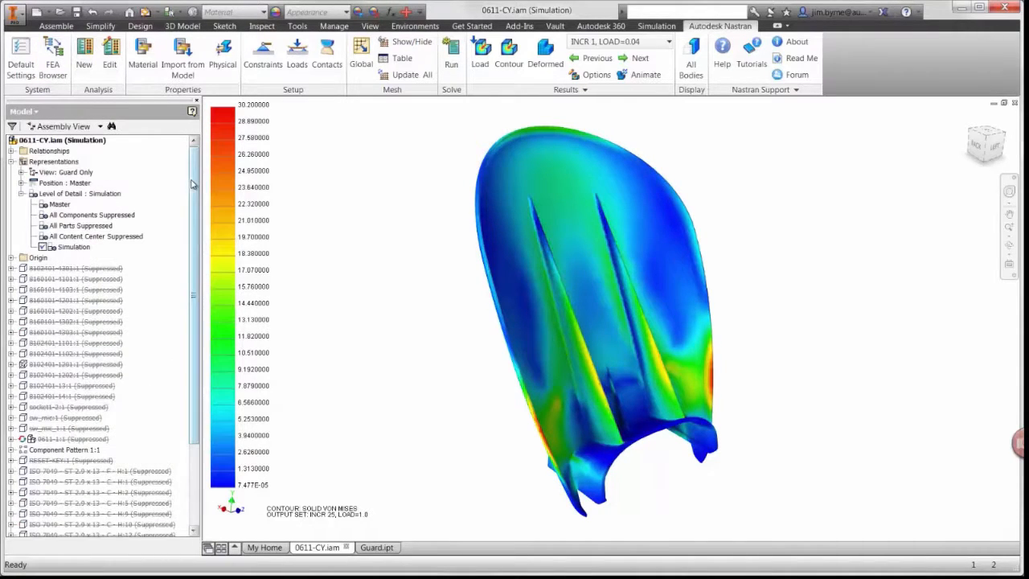
pyautogui.doubleClick(63, 205)
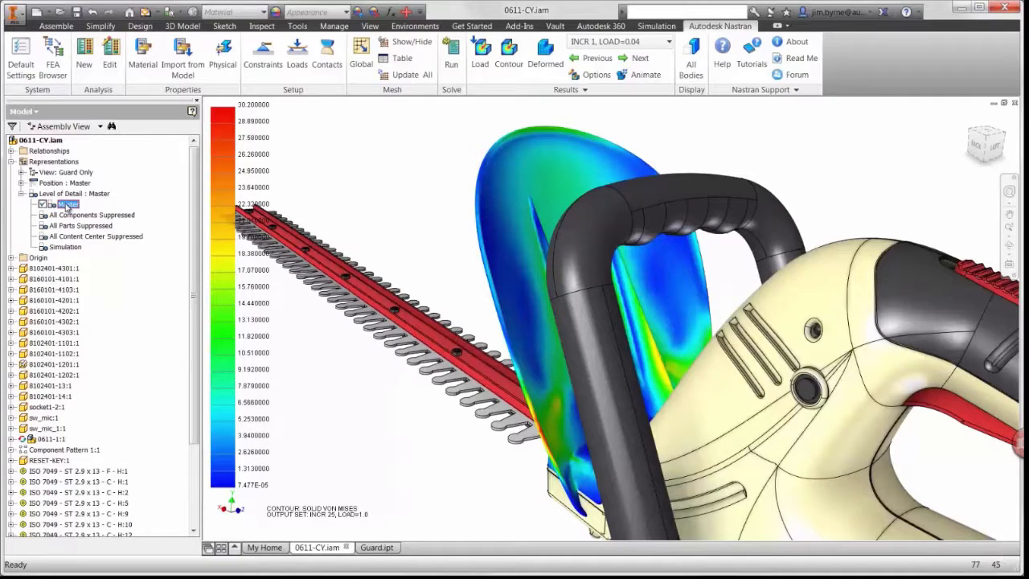